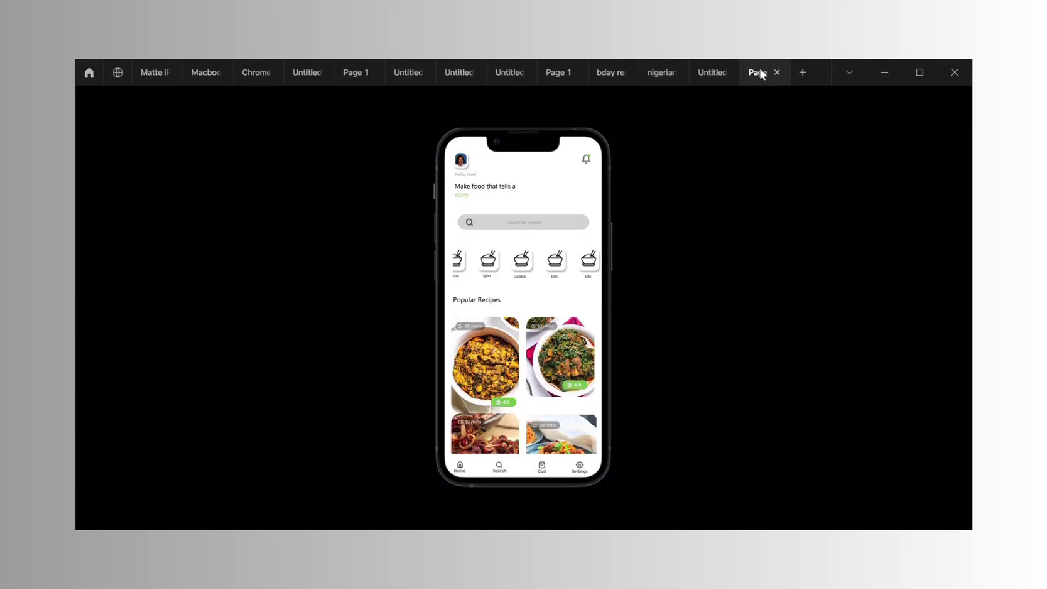
Return to the recipe app design file
{"action": "left_click", "coordinate": [709, 73]}
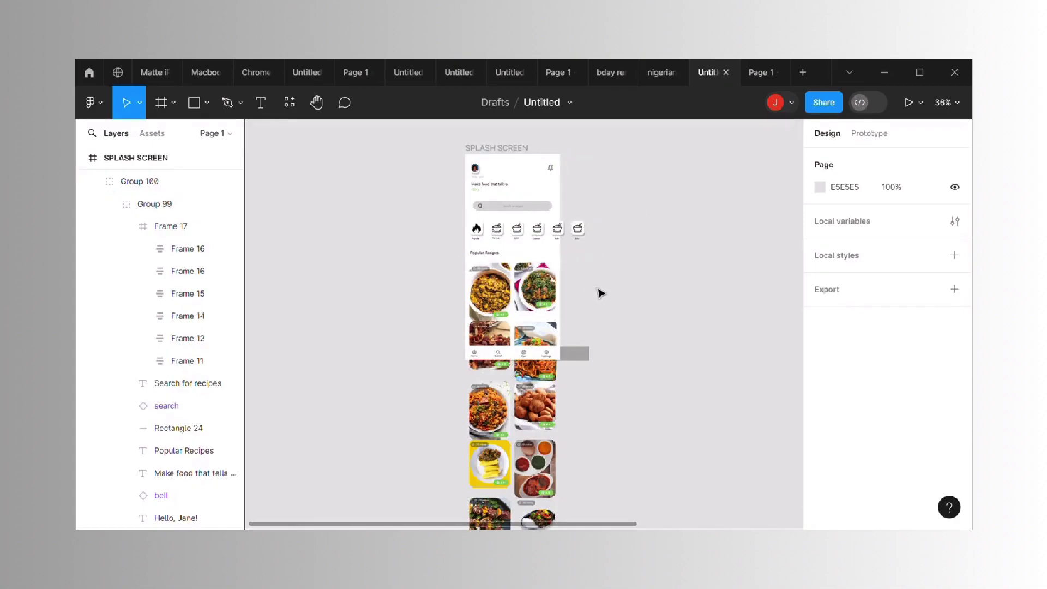
{"action": "scroll", "coordinate": [600, 293], "scroll_direction": "down", "scroll_amount": 5}
{"action": "scroll", "coordinate": [600, 293], "scroll_direction": "up", "scroll_amount": 5}
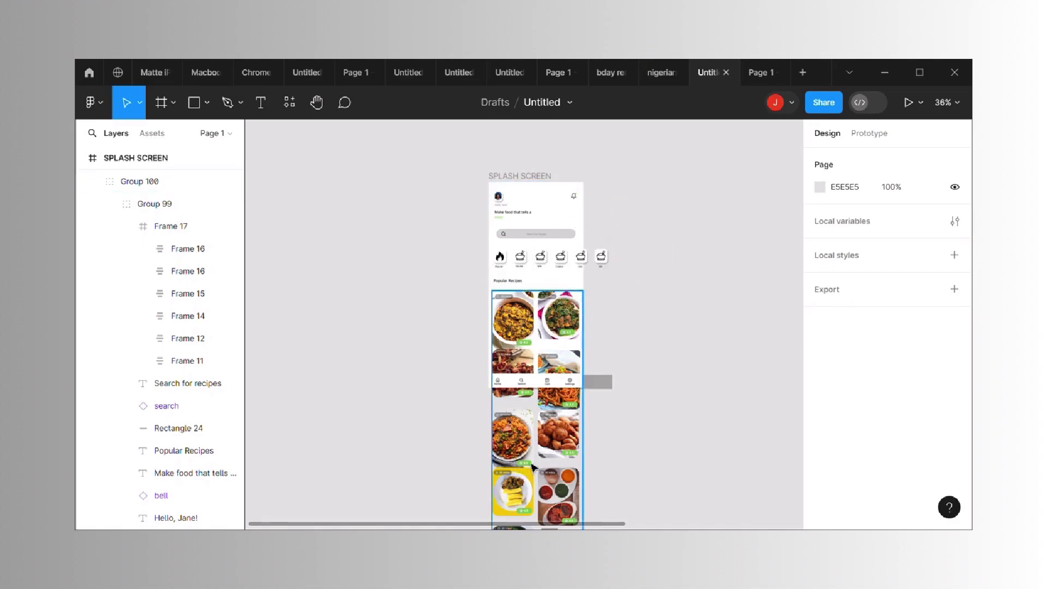
Select all six category icon cards in Frame 17 together
{"action": "left_click", "coordinate": [563, 264]}
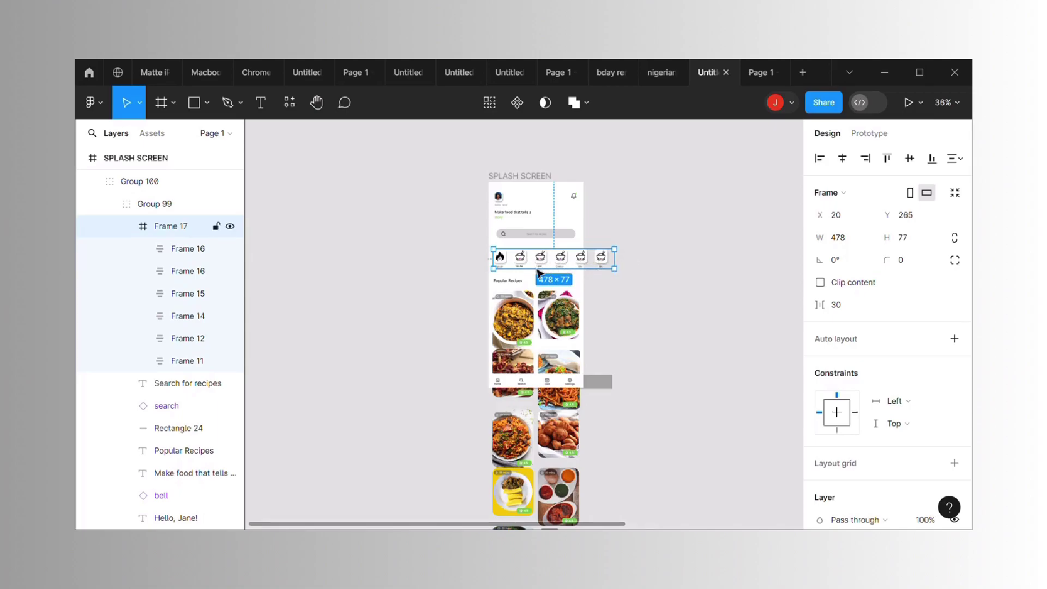
{"action": "left_click", "coordinate": [581, 256]}
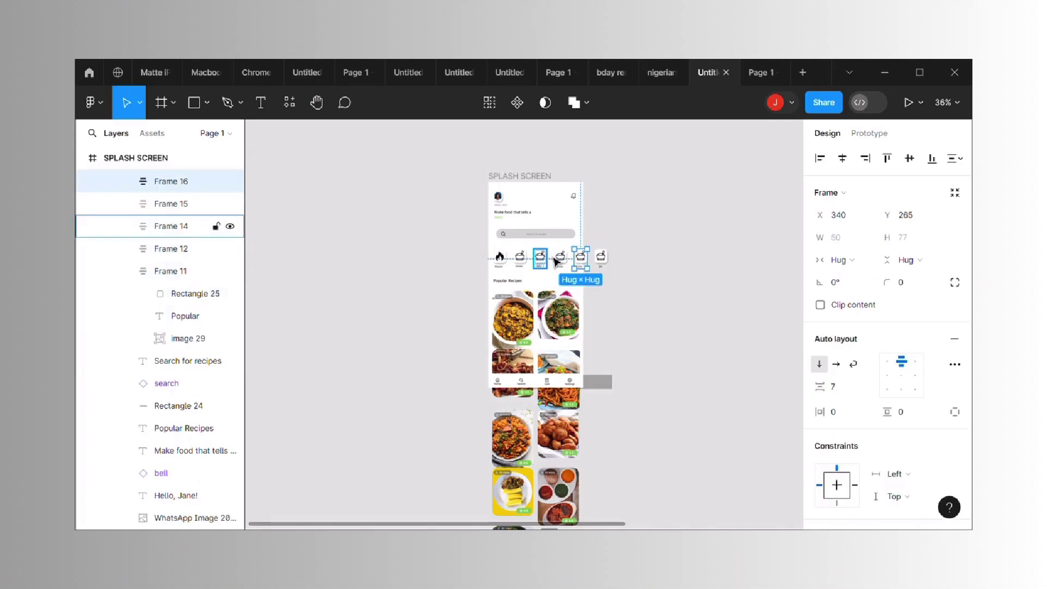
{"action": "left_click", "coordinate": [502, 264], "text": "shift"}
{"action": "left_click", "coordinate": [527, 266], "text": "shift"}
{"action": "left_click", "coordinate": [540, 263], "text": "shift"}
{"action": "left_click", "coordinate": [579, 265], "text": "shift"}
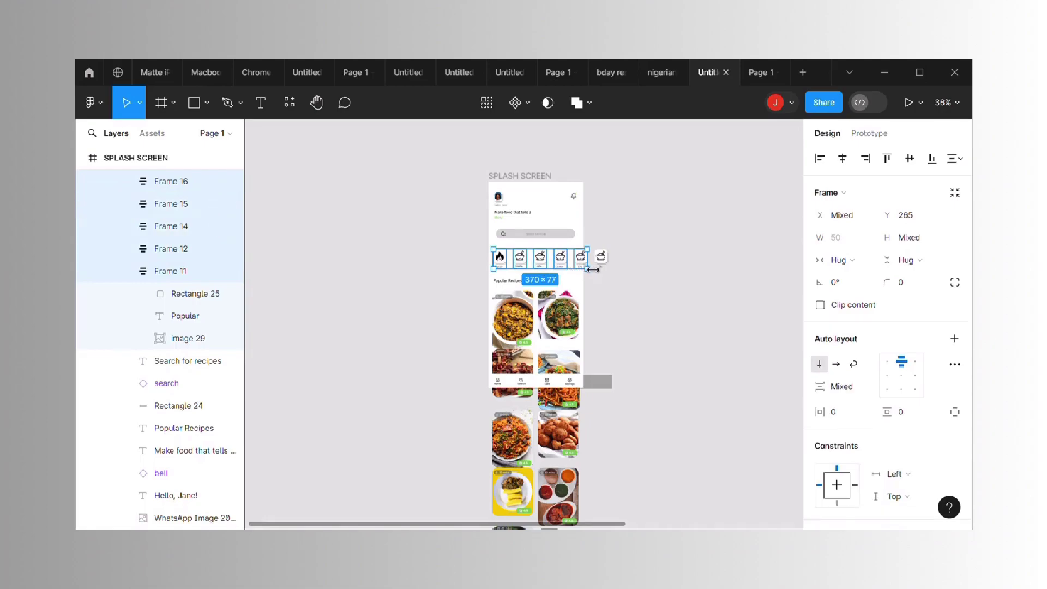
{"action": "left_click", "coordinate": [608, 263], "text": "shift"}
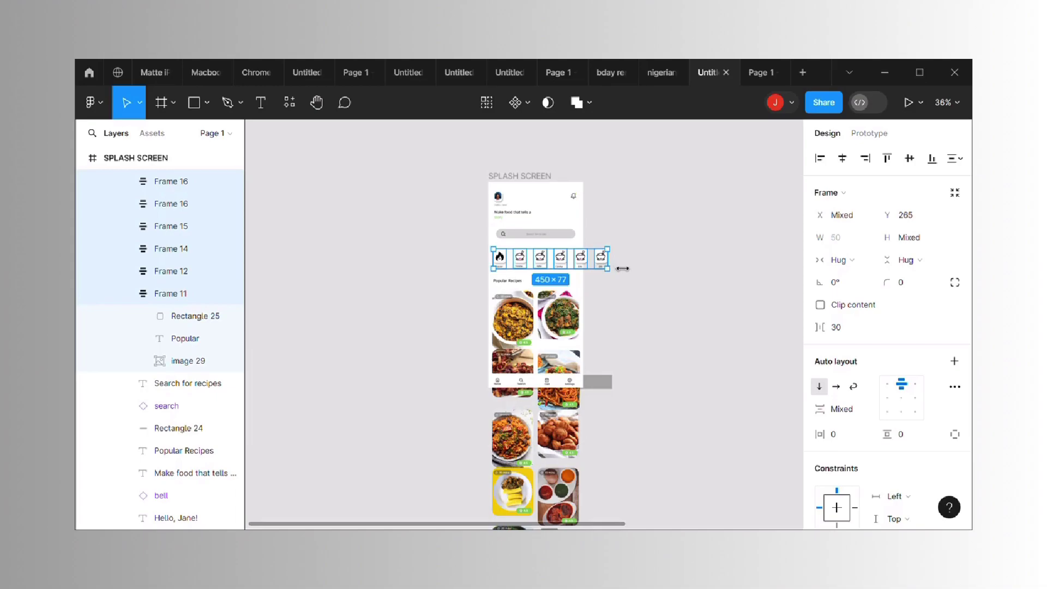
Put the icons in auto layout, narrow the row to 355 wide, and clip content
{"action": "left_click", "coordinate": [957, 364]}
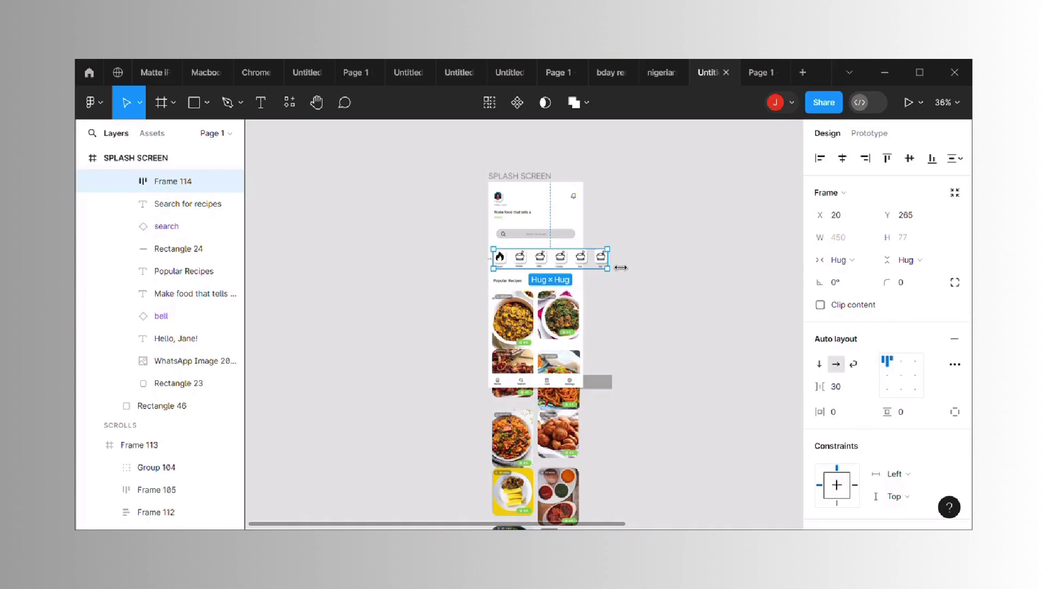
{"action": "left_click_drag", "start_coordinate": [605, 265], "coordinate": [595, 268]}
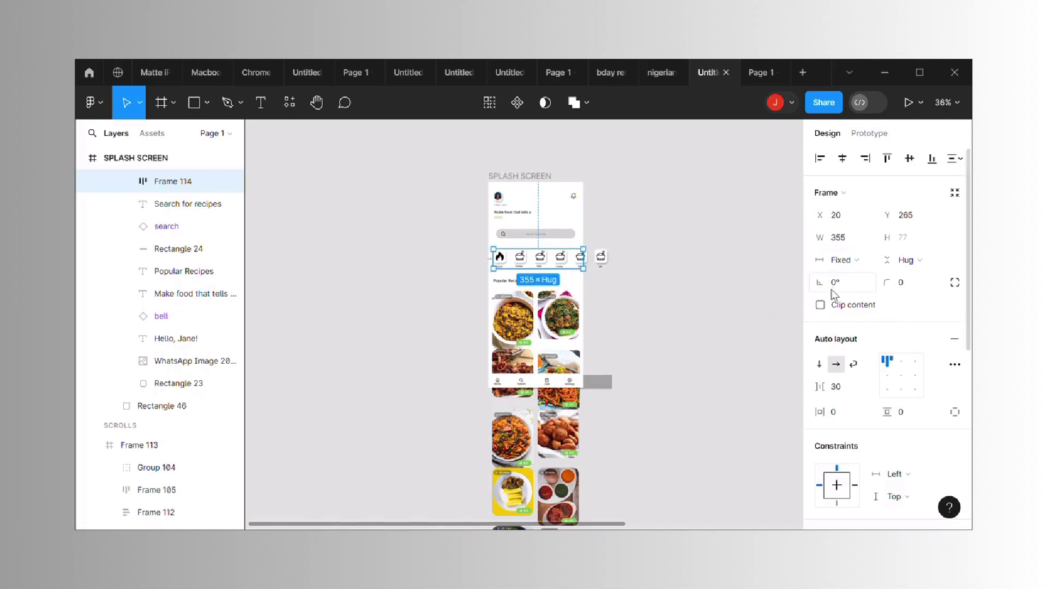
{"action": "left_click", "coordinate": [820, 305]}
{"action": "scroll", "coordinate": [624, 312], "scroll_direction": "up", "scroll_amount": 3}
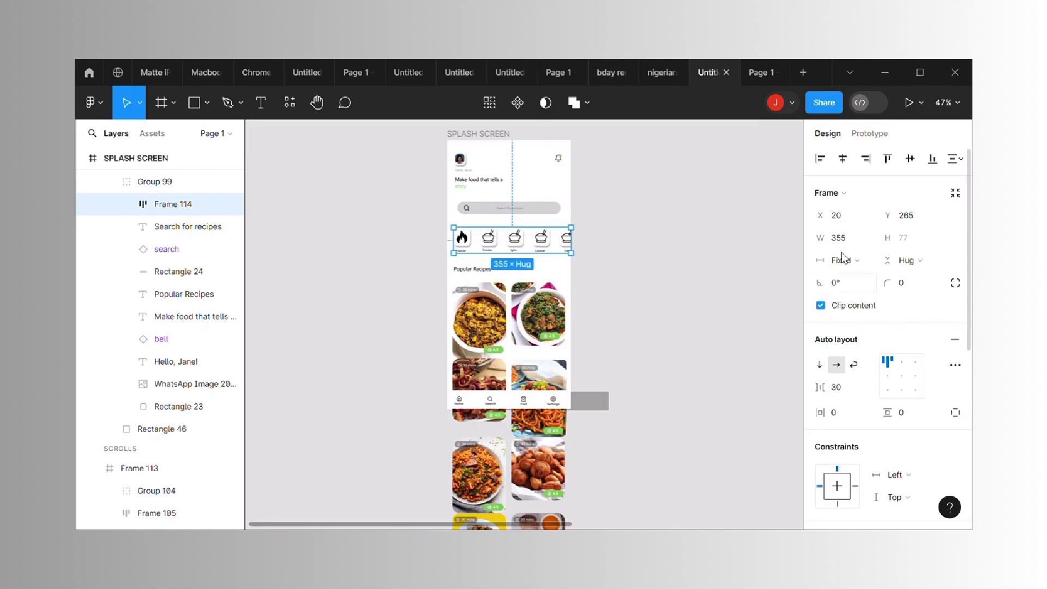
Set the category row's prototype overflow to Horizontal scrolling
{"action": "left_click", "coordinate": [871, 134]}
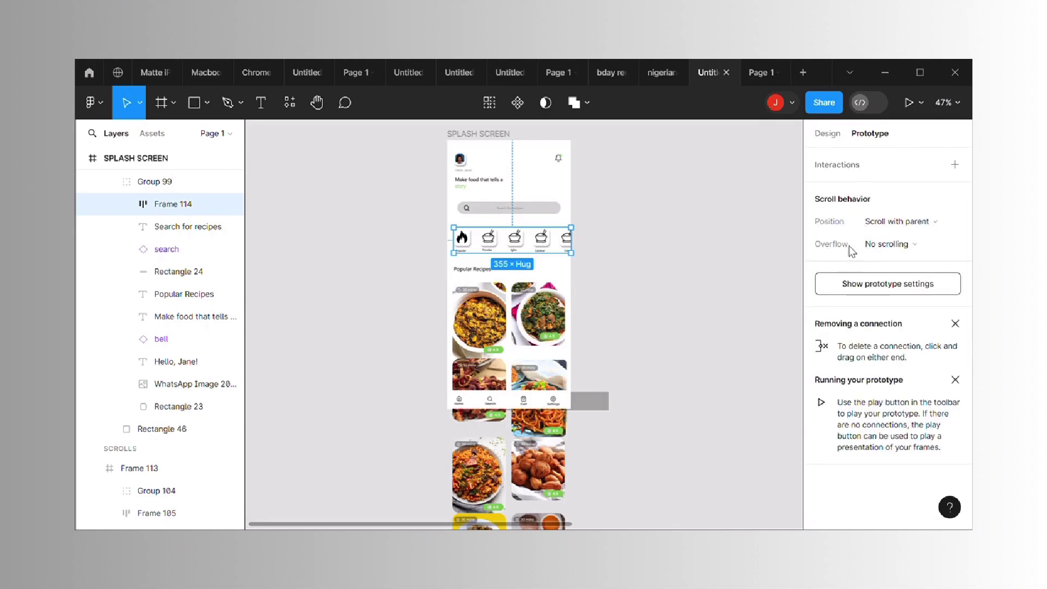
{"action": "left_click", "coordinate": [885, 246]}
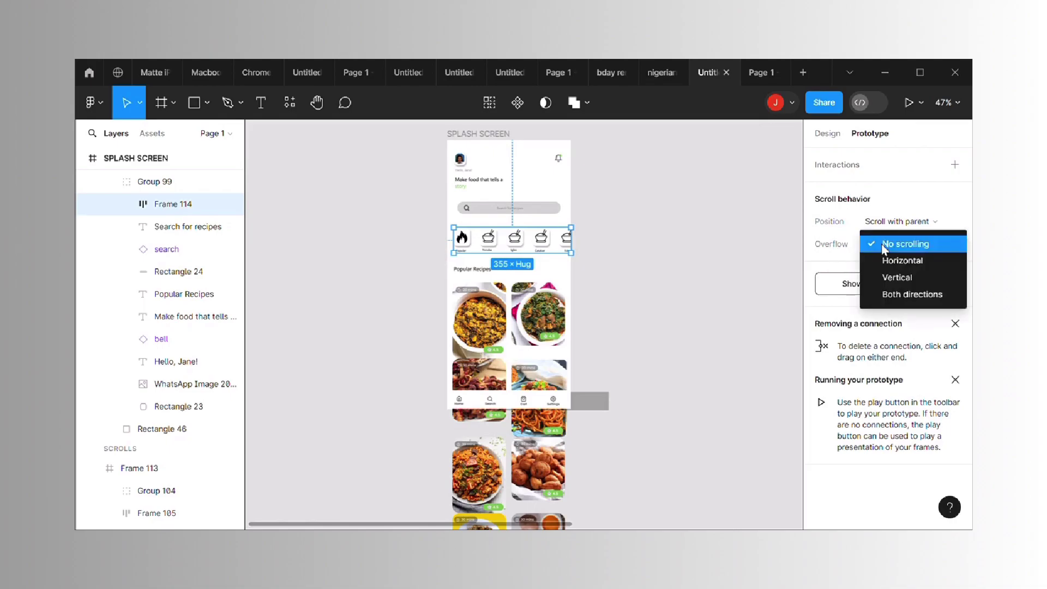
{"action": "left_click", "coordinate": [901, 260]}
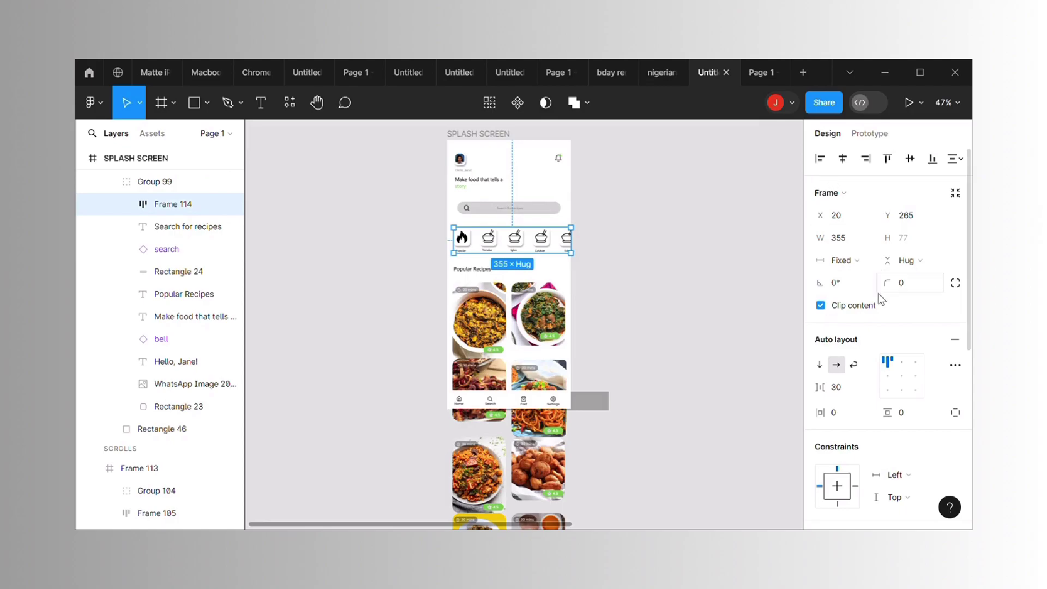
{"action": "left_click", "coordinate": [720, 150]}
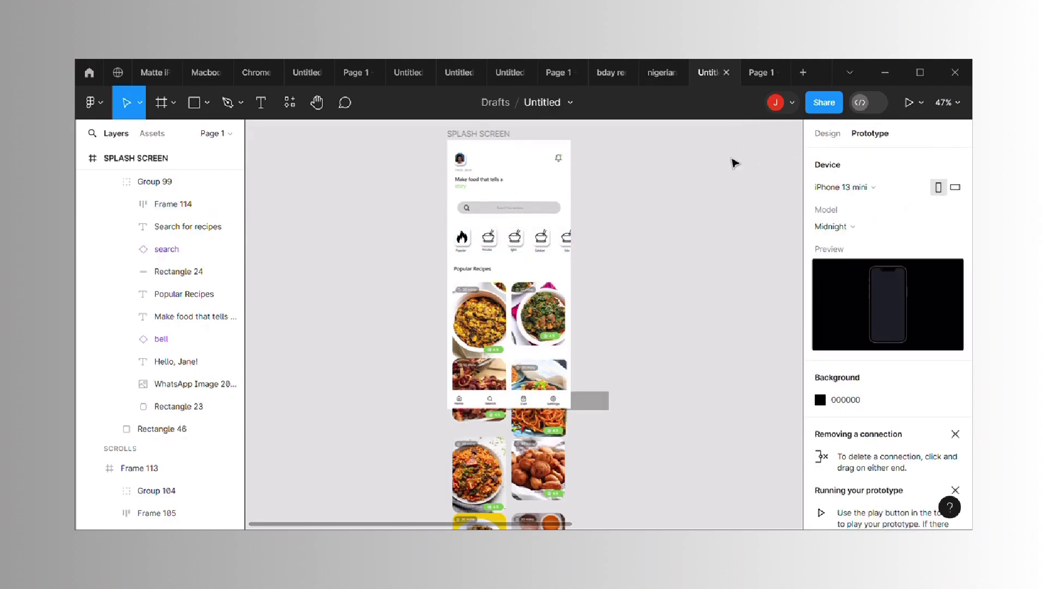
Preview the prototype to test the sideways-scrolling category row, then return to the editor
{"action": "key", "text": "ctrl+alt+Return"}
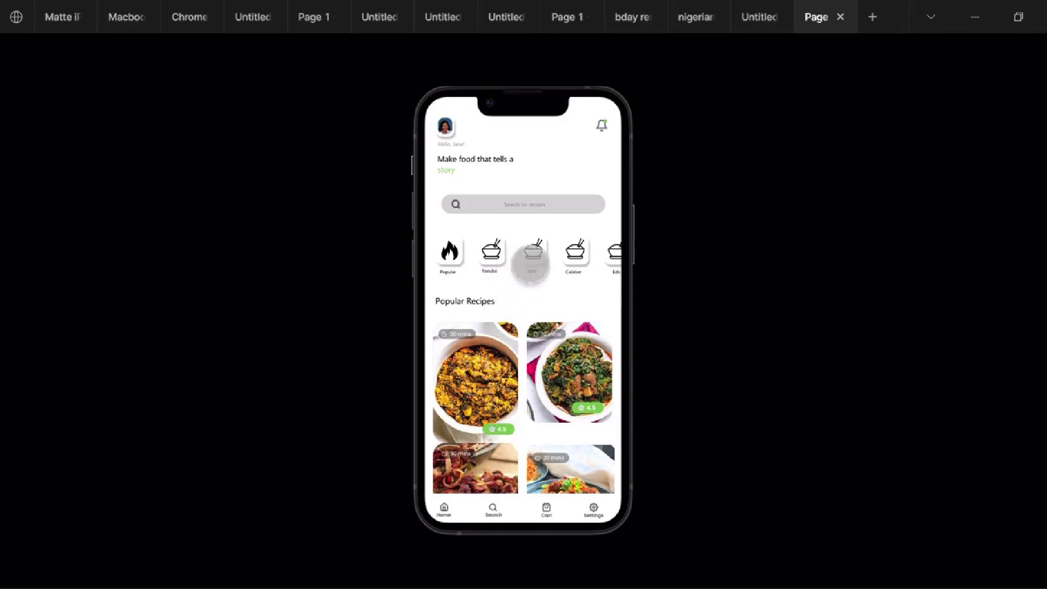
{"action": "mouse_move", "coordinate": [564, 16]}
{"action": "left_click", "coordinate": [758, 17]}
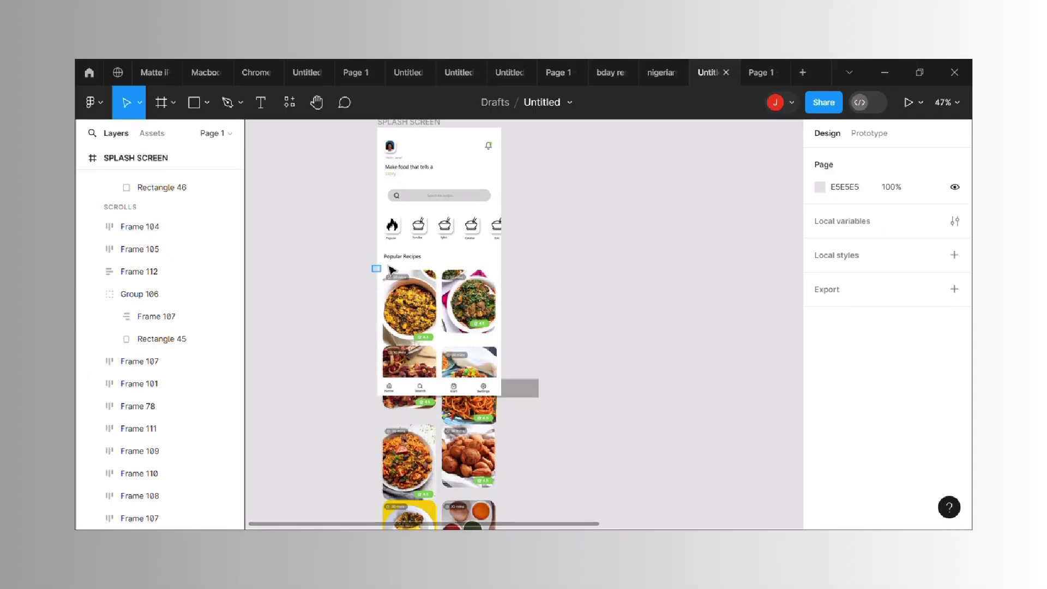
Select all Popular Recipes cards, excluding the bottom nav bar (Group 29)
{"action": "left_click", "coordinate": [391, 270]}
{"action": "left_click", "coordinate": [486, 377], "text": "shift"}
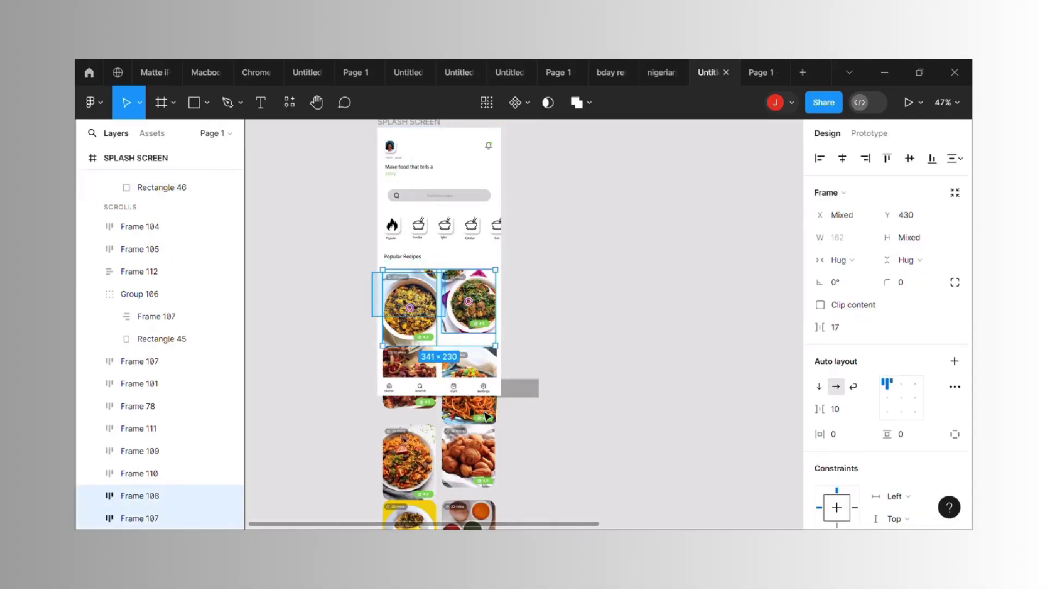
{"action": "left_click_drag", "start_coordinate": [486, 415], "coordinate": [491, 528]}
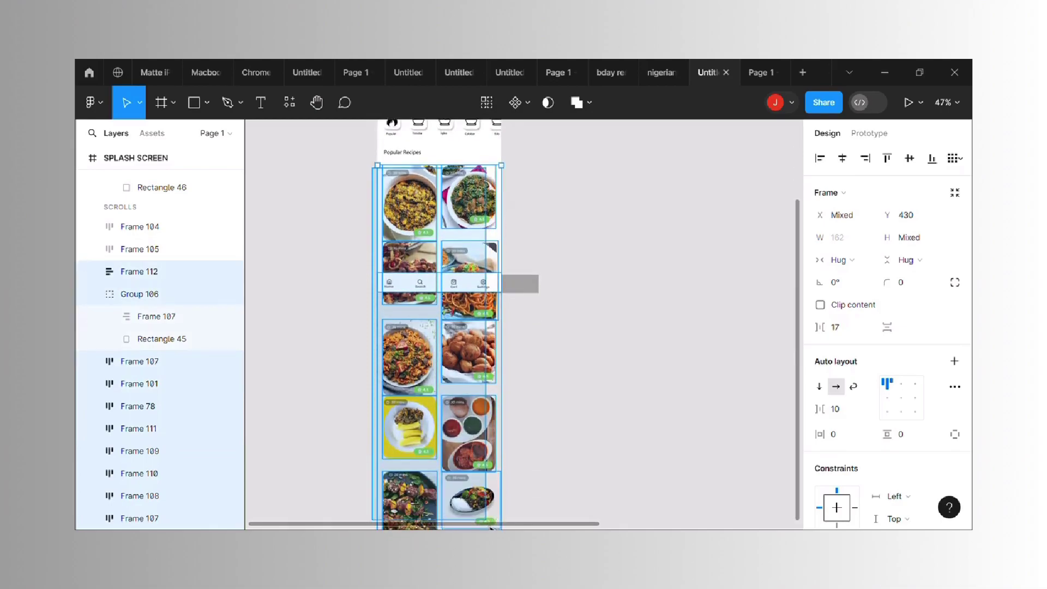
{"action": "left_click_drag", "start_coordinate": [491, 528], "coordinate": [514, 427]}
{"action": "left_click_drag", "start_coordinate": [505, 346], "coordinate": [477, 307]}
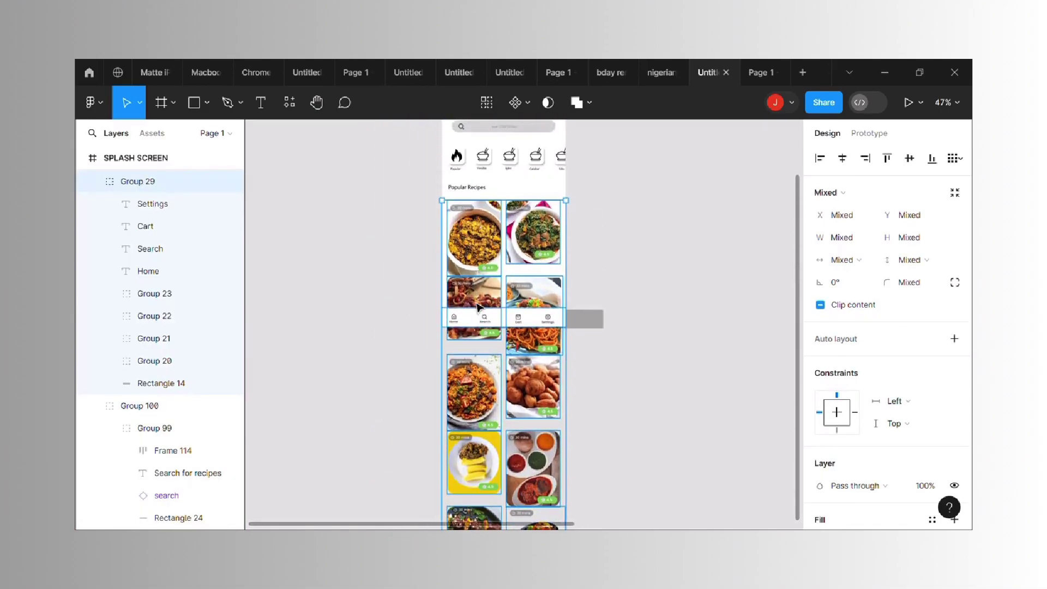
{"action": "scroll", "coordinate": [477, 307], "scroll_direction": "up", "scroll_amount": 2}
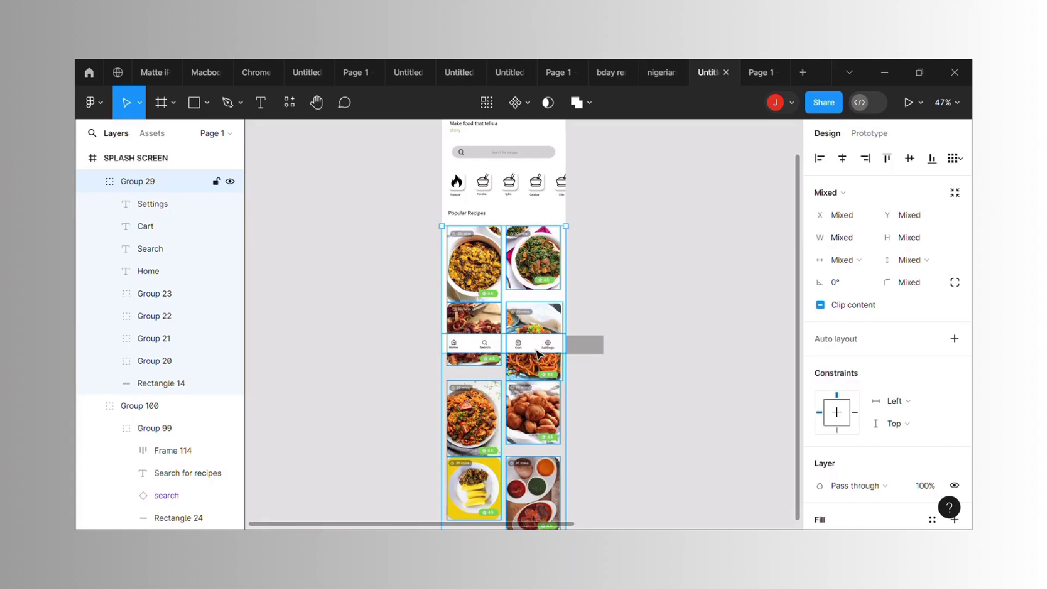
{"action": "left_click", "coordinate": [536, 351], "text": "shift"}
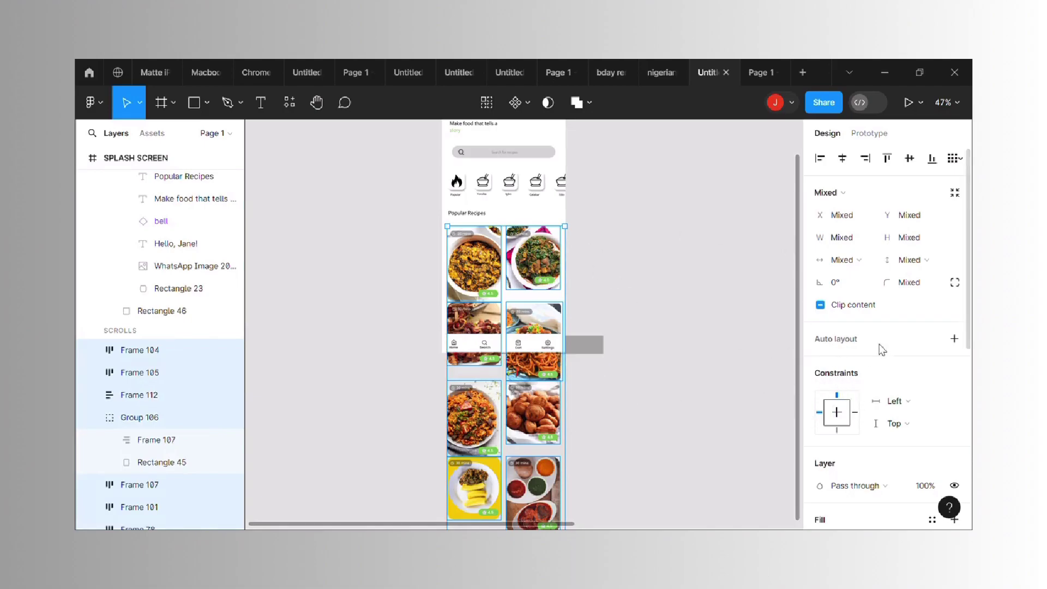
Put the recipe cards in auto layout, shorten the frame to 383 high, and clip content
{"action": "left_click", "coordinate": [959, 341]}
{"action": "scroll", "coordinate": [515, 436], "scroll_direction": "down", "scroll_amount": 3}
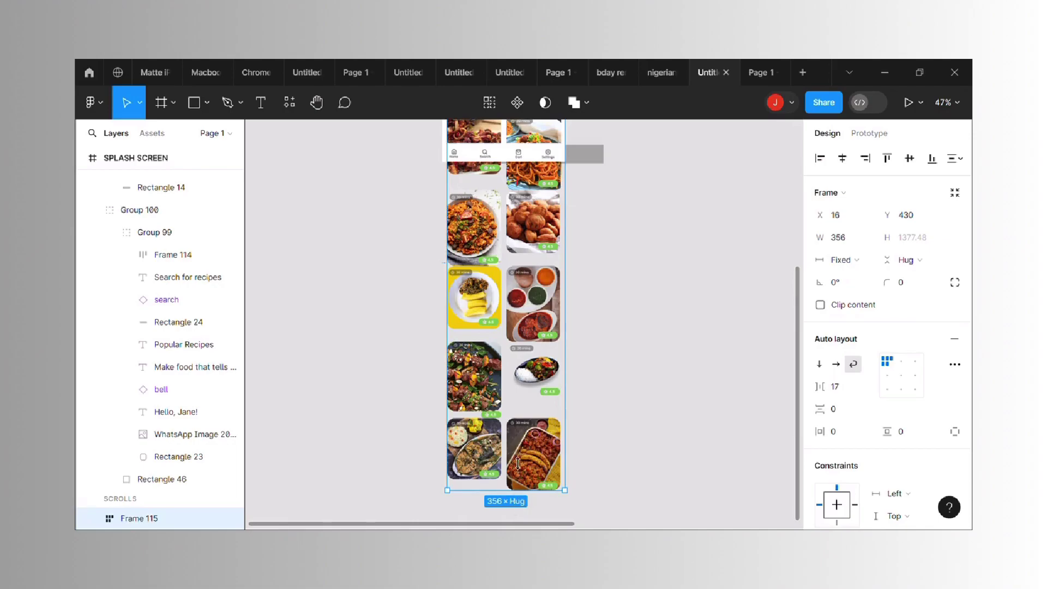
{"action": "left_click_drag", "start_coordinate": [518, 461], "coordinate": [512, 174]}
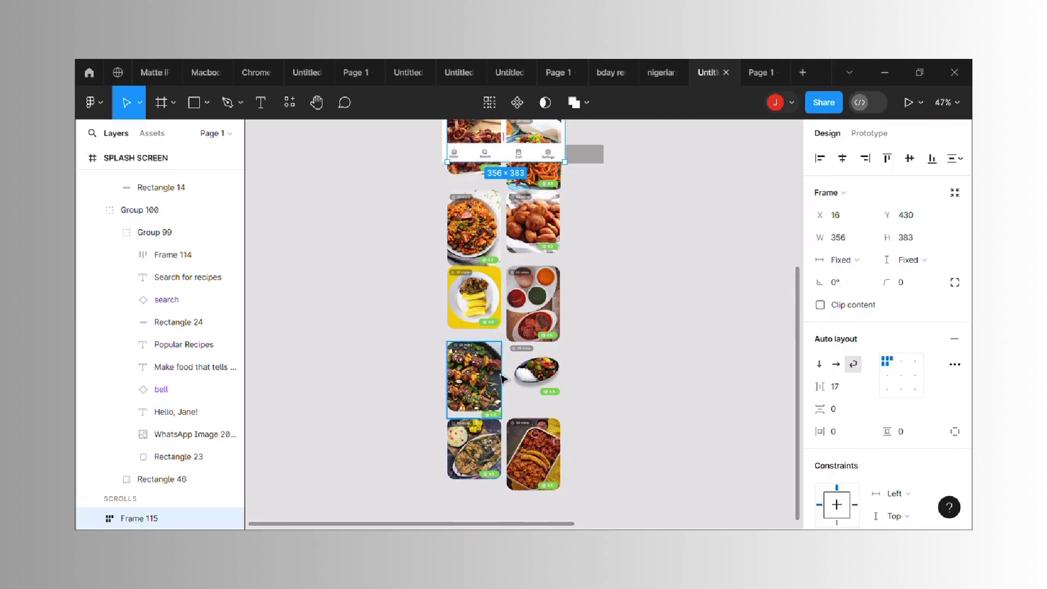
{"action": "scroll", "coordinate": [505, 314], "scroll_direction": "up", "scroll_amount": 2}
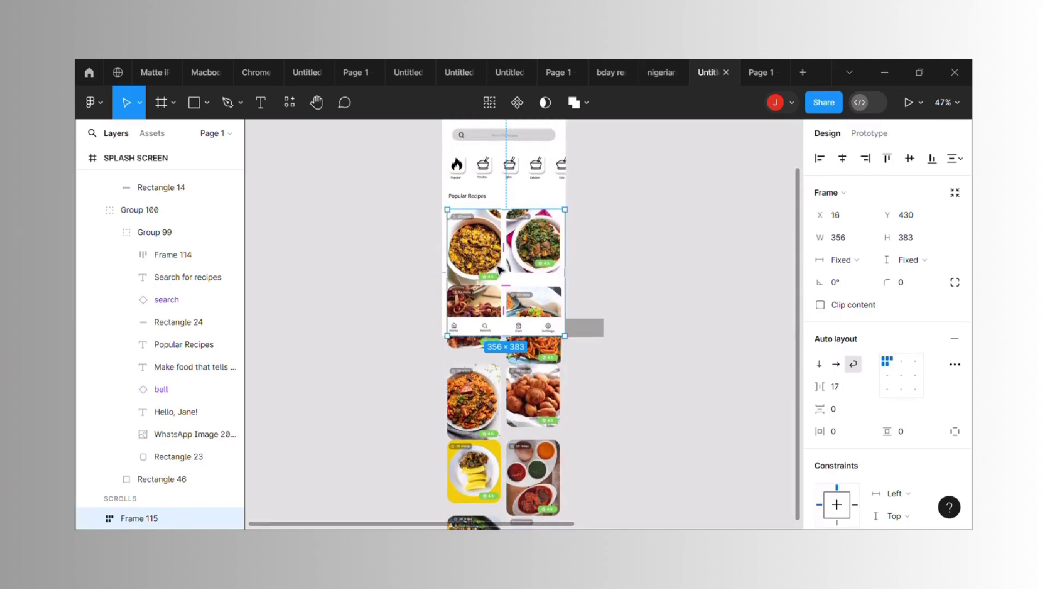
{"action": "scroll", "coordinate": [499, 269], "scroll_direction": "up", "scroll_amount": 1}
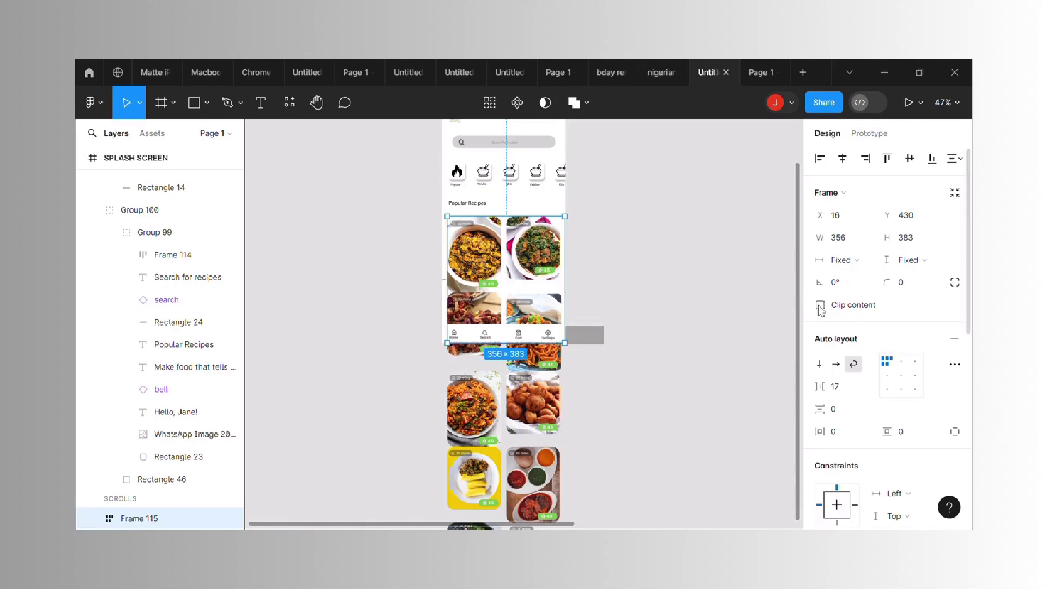
{"action": "left_click", "coordinate": [821, 306]}
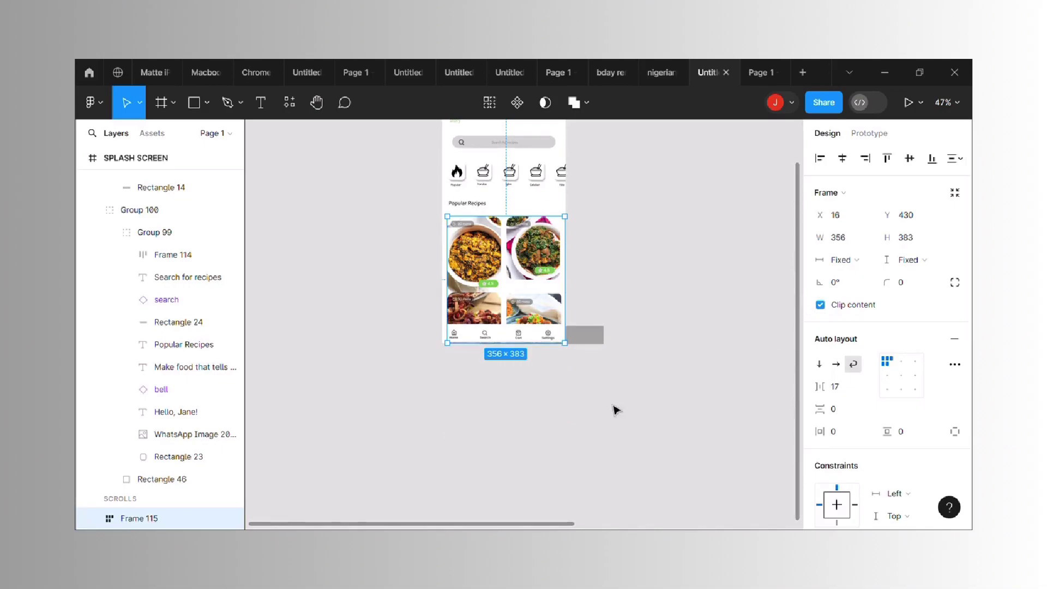
{"action": "scroll", "coordinate": [606, 401], "scroll_direction": "up", "scroll_amount": 2}
{"action": "scroll", "coordinate": [592, 394], "scroll_direction": "up", "scroll_amount": 5}
{"action": "scroll", "coordinate": [591, 394], "scroll_direction": "down", "scroll_amount": 1}
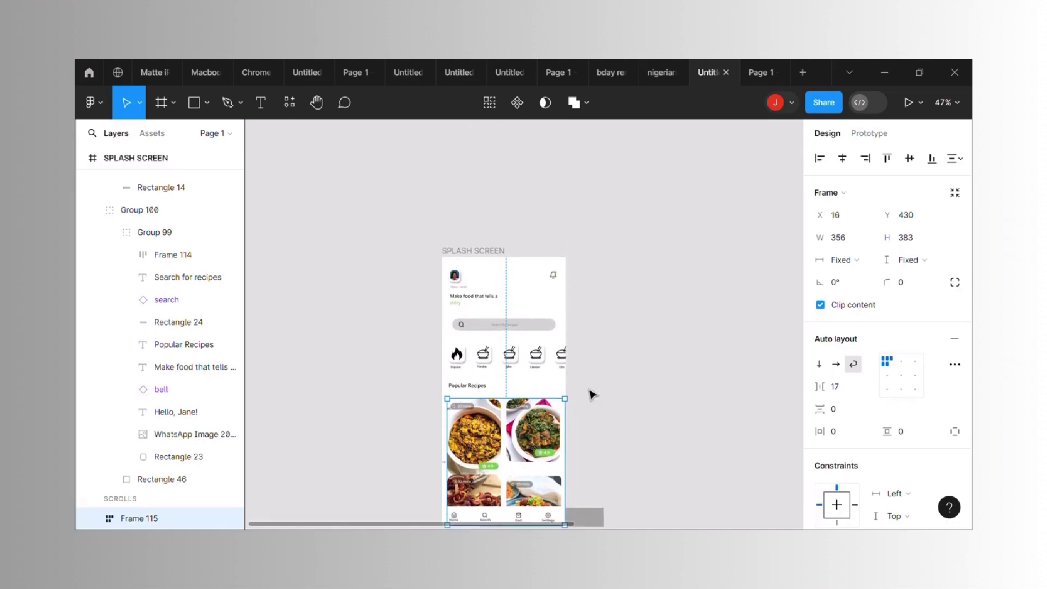
Set Frame 115's prototype overflow to Vertical scrolling
{"action": "left_click", "coordinate": [639, 263]}
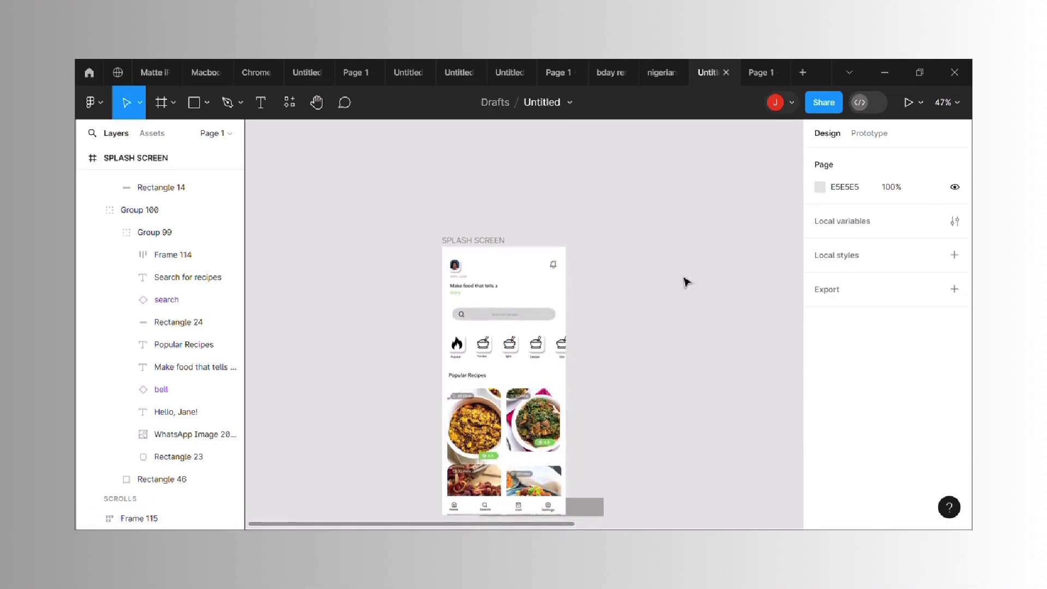
{"action": "scroll", "coordinate": [570, 352], "scroll_direction": "down", "scroll_amount": 2}
{"action": "left_click", "coordinate": [538, 393]}
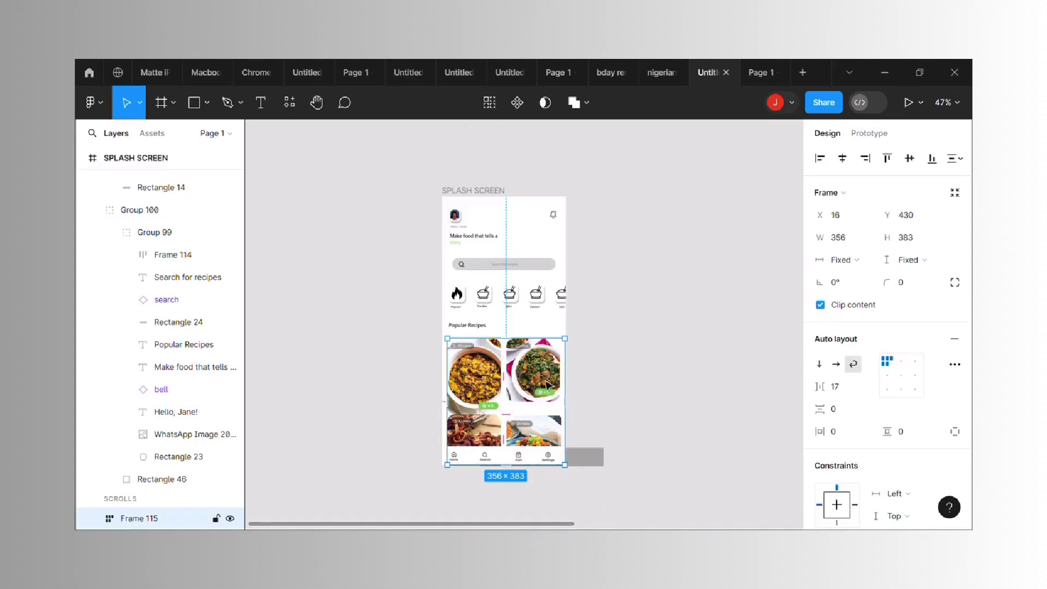
{"action": "scroll", "coordinate": [528, 383], "scroll_direction": "up", "scroll_amount": 3, "text": "ctrl"}
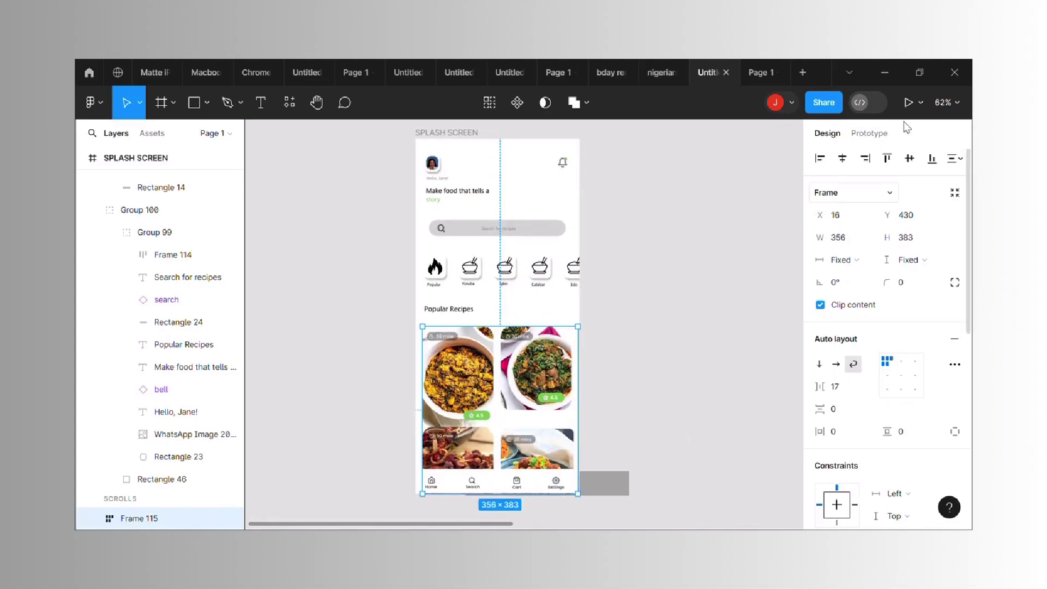
{"action": "key", "text": "Escape"}
{"action": "left_click", "coordinate": [867, 134]}
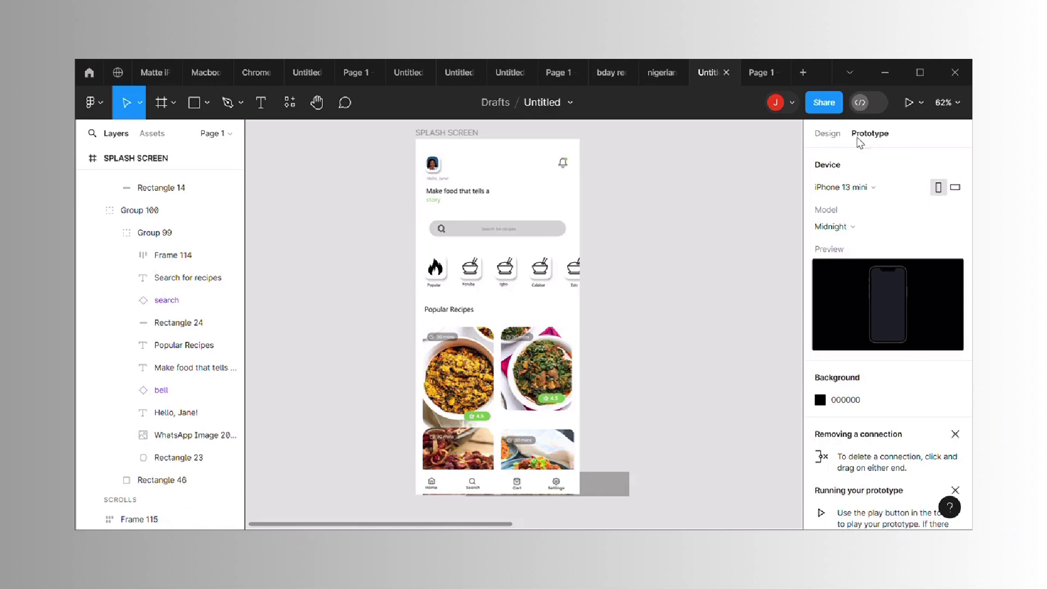
{"action": "left_click", "coordinate": [572, 361]}
{"action": "left_click", "coordinate": [550, 385]}
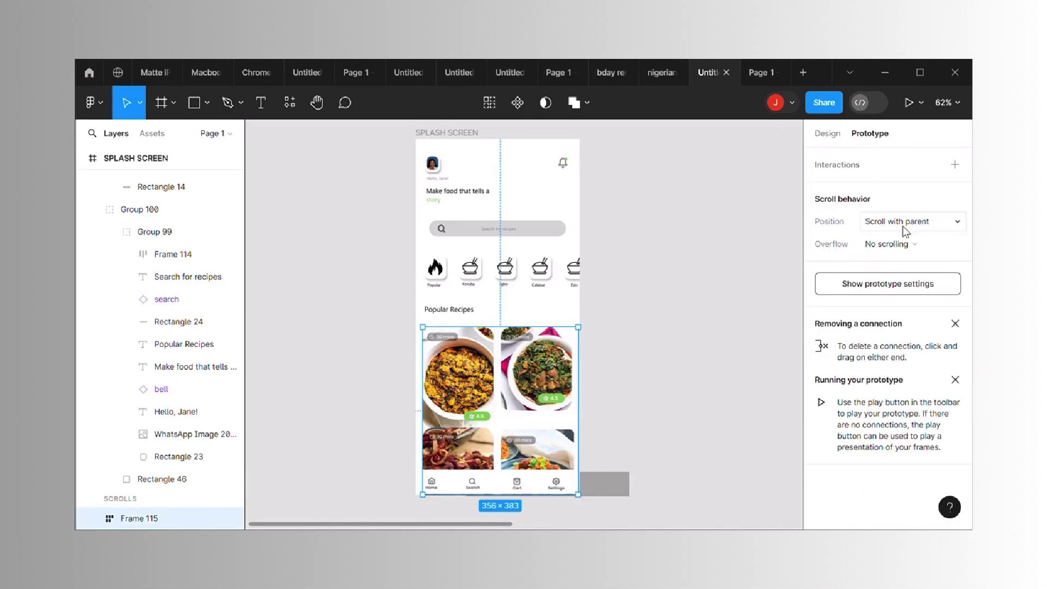
{"action": "left_click", "coordinate": [894, 245]}
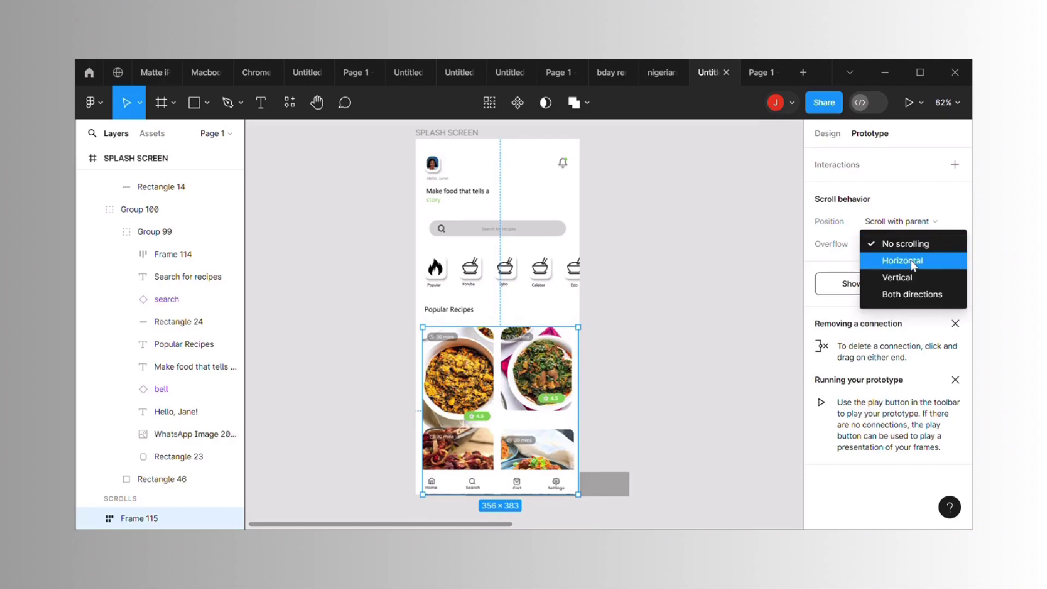
{"action": "left_click", "coordinate": [908, 277]}
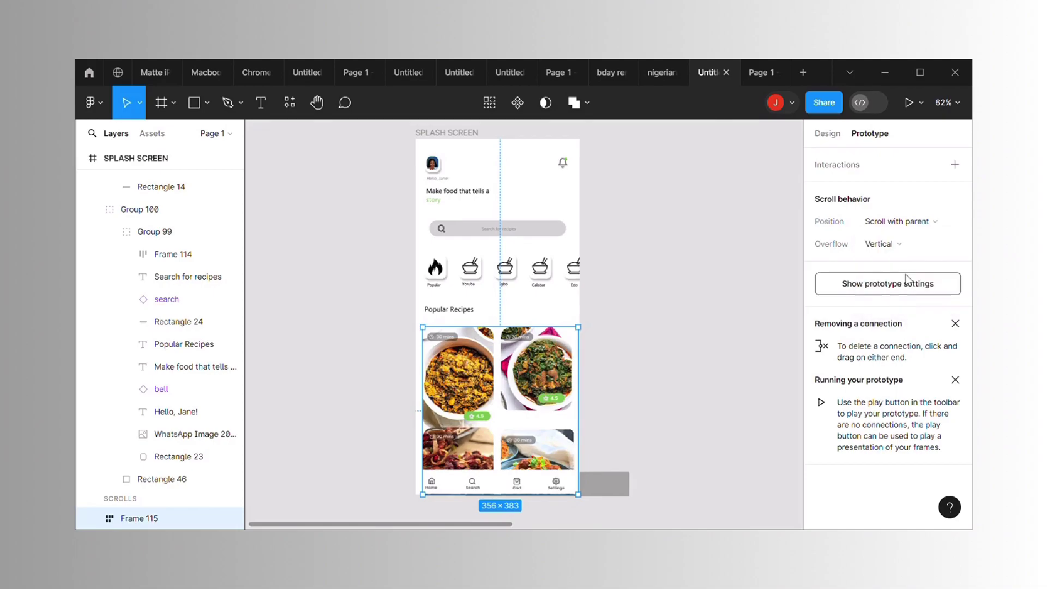
{"action": "left_click", "coordinate": [723, 279]}
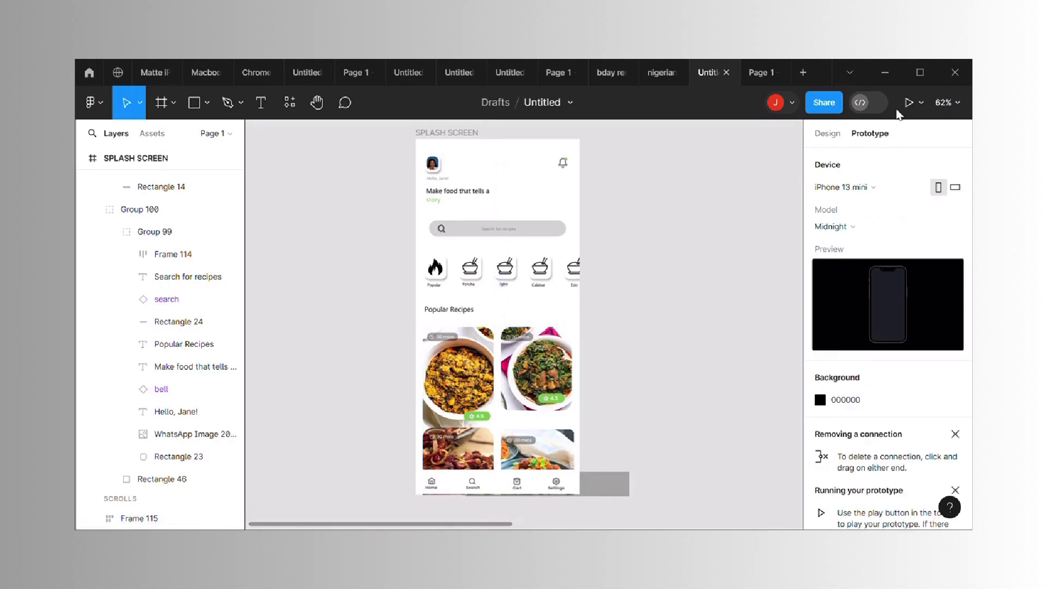